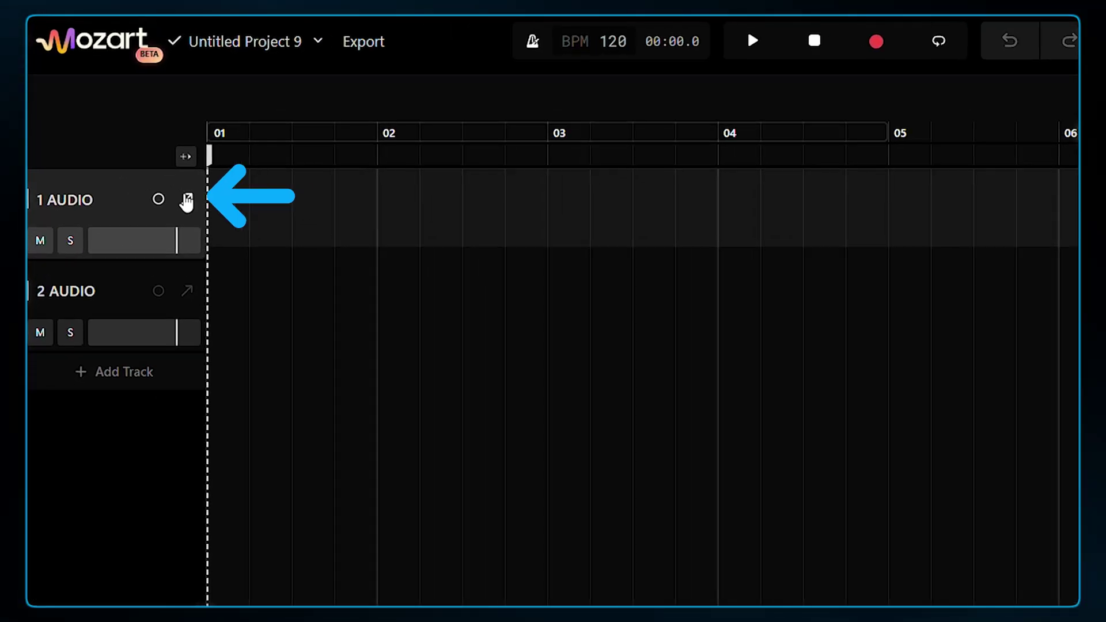
Prompt track 1's Track Agent for lo-fi hip-hop drums to create a Lo-Fi Hip Hop Drums clip
left_click(187, 200)
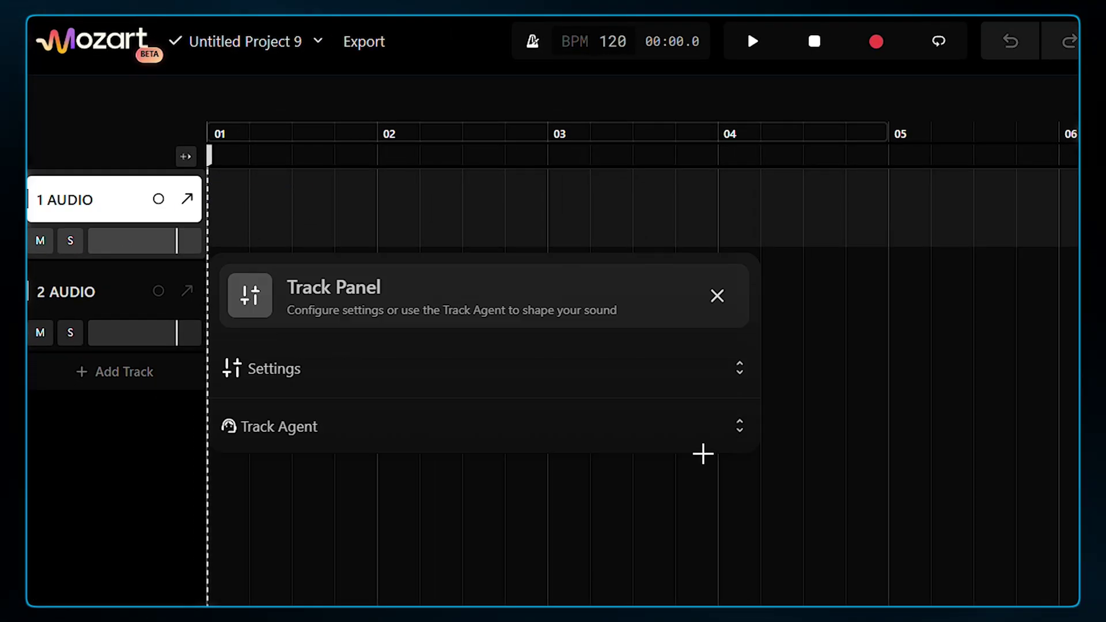
left_click(742, 427)
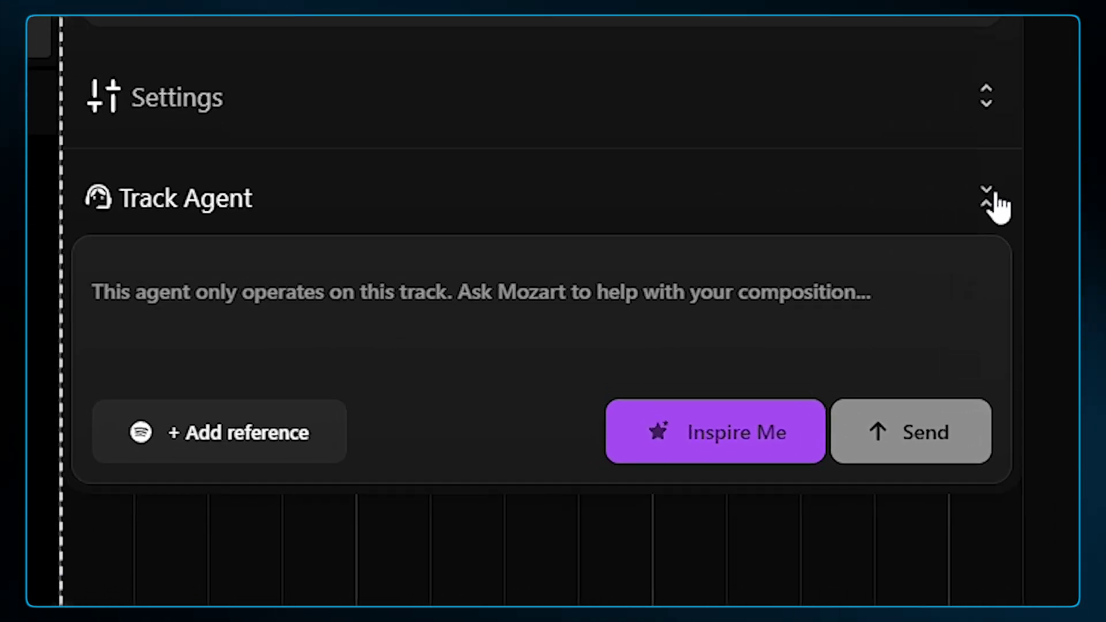
left_click(261, 504)
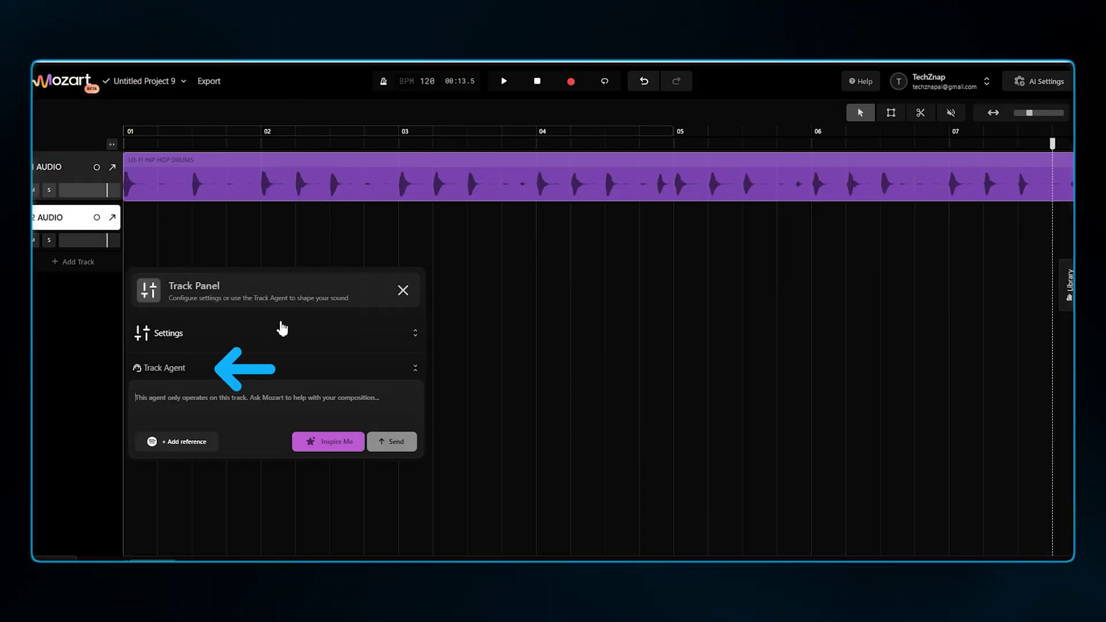
Prompt track 2's Track Agent for jazz Rhodes chords, then open the new track 3's panel
left_click(197, 404)
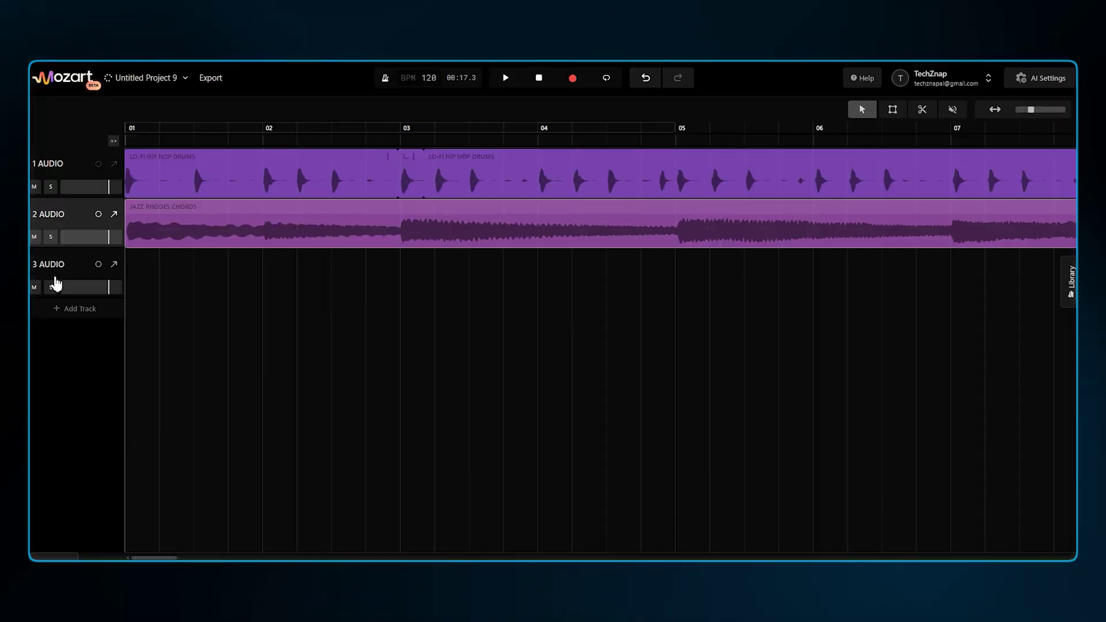
left_click(76, 279)
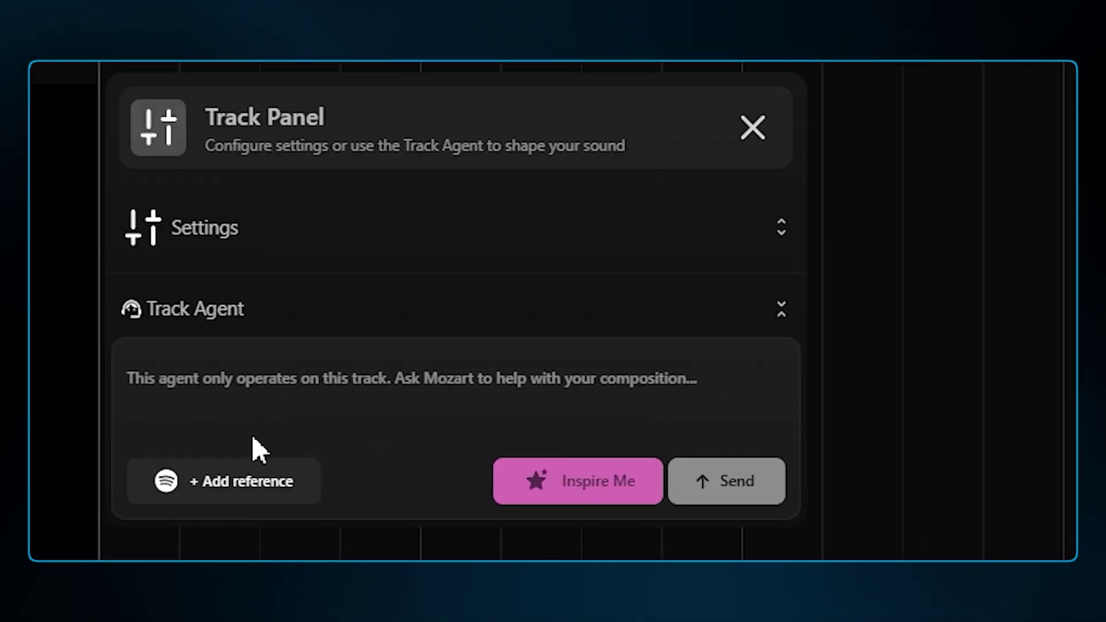
Prompt track 3 with 'Deep sub bass, simple grooove' and extend the loop range past bar 7
type("De")
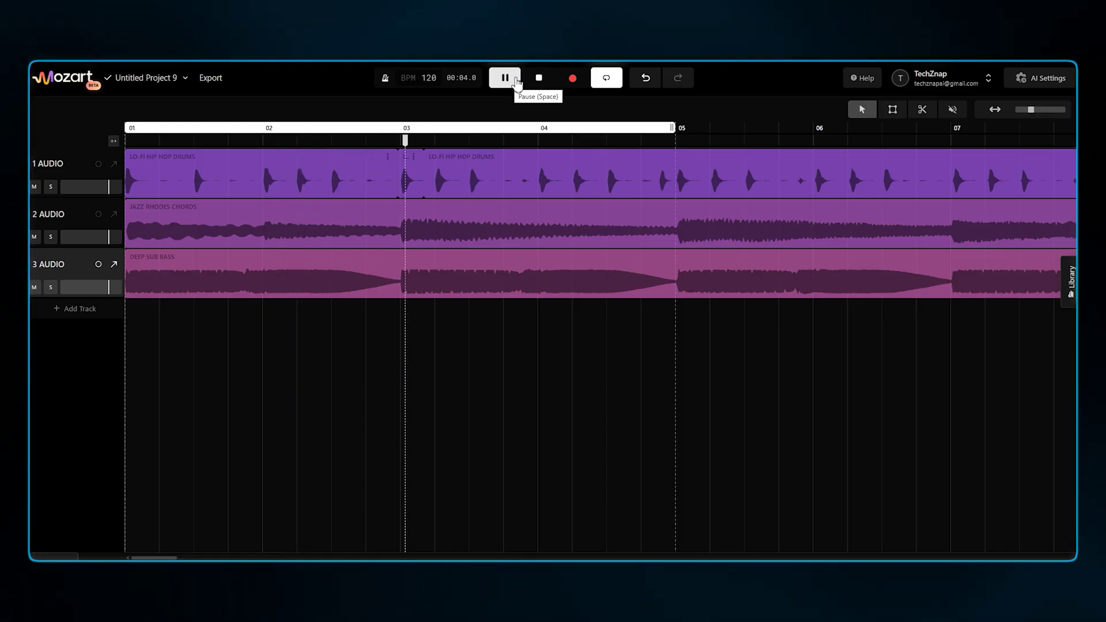
left_click_drag(669, 126, 1075, 126)
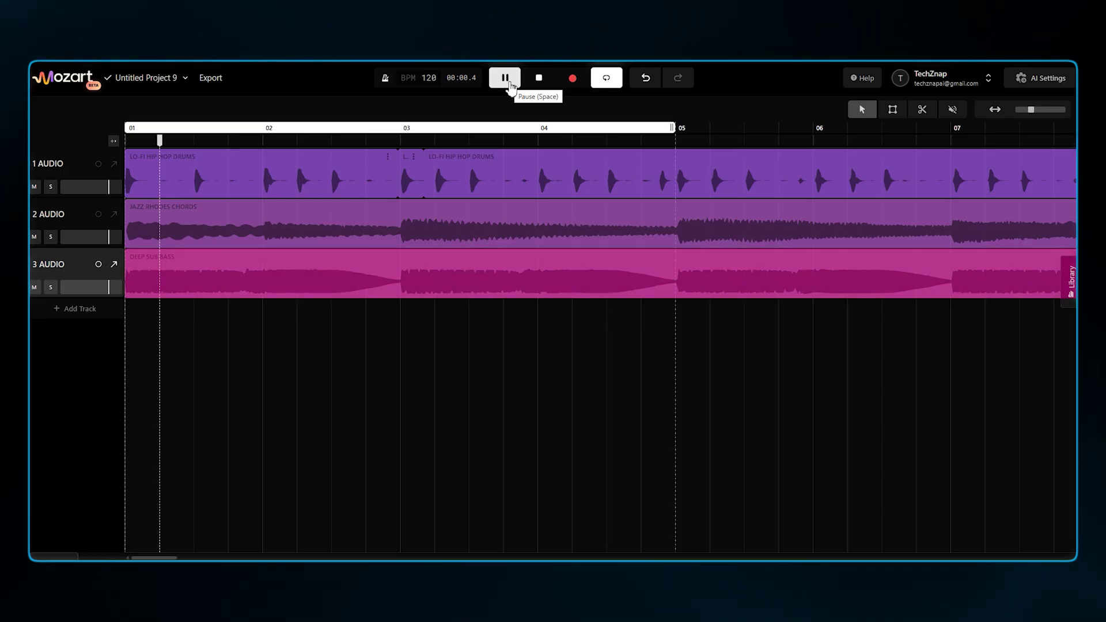
Stop playback and slice the Deep Sub Bass clip at four points around bars 2 and 3
left_click(505, 78)
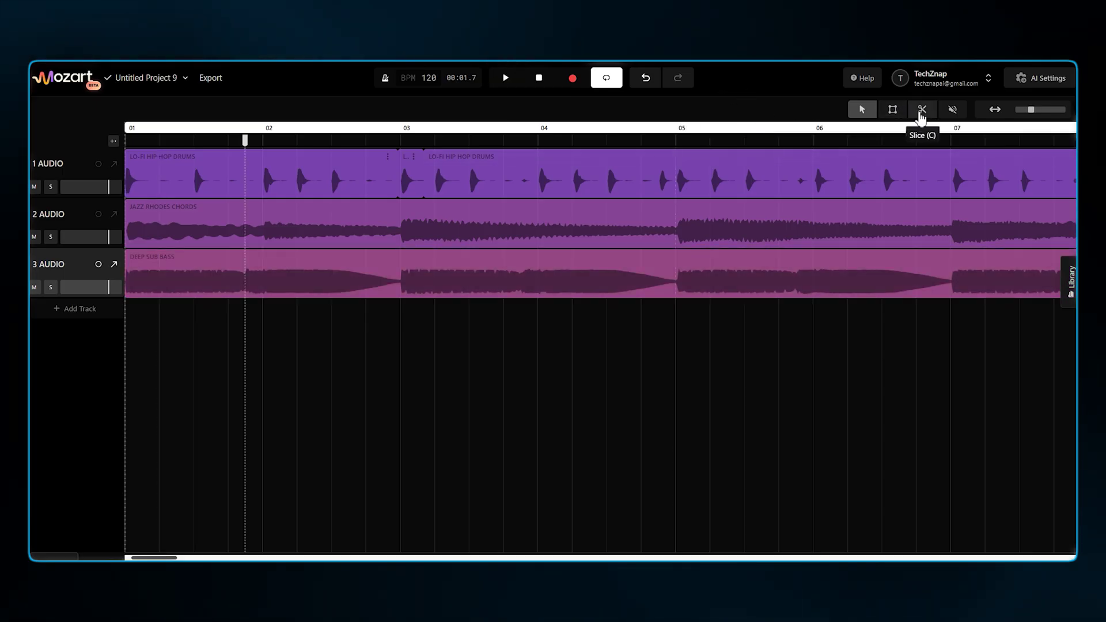
left_click(921, 112)
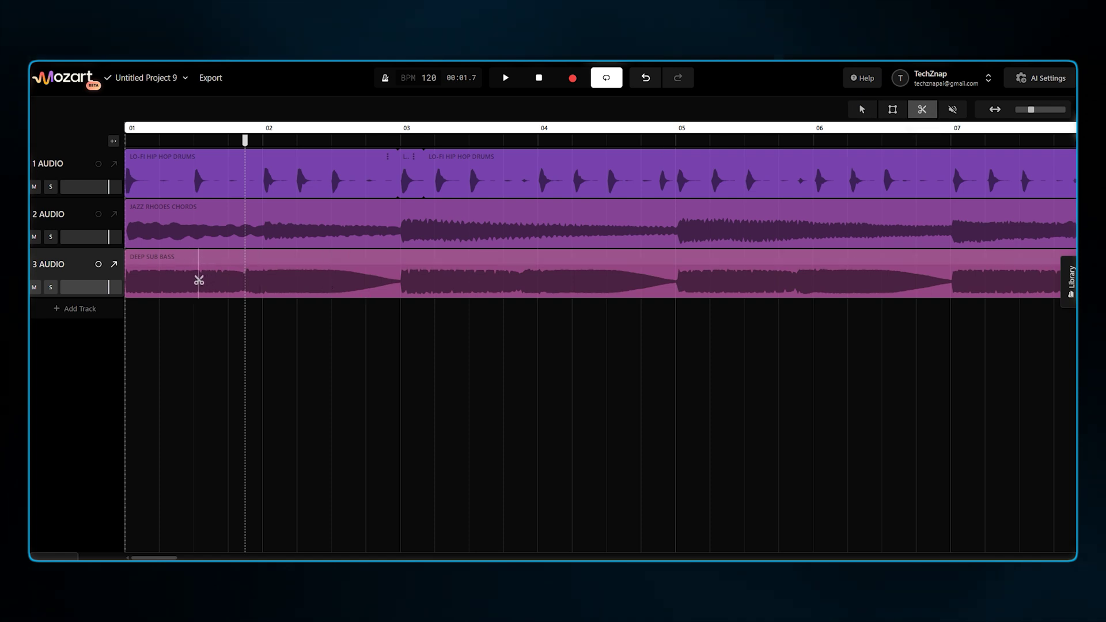
left_click(245, 282)
left_click(203, 281)
left_click(518, 288)
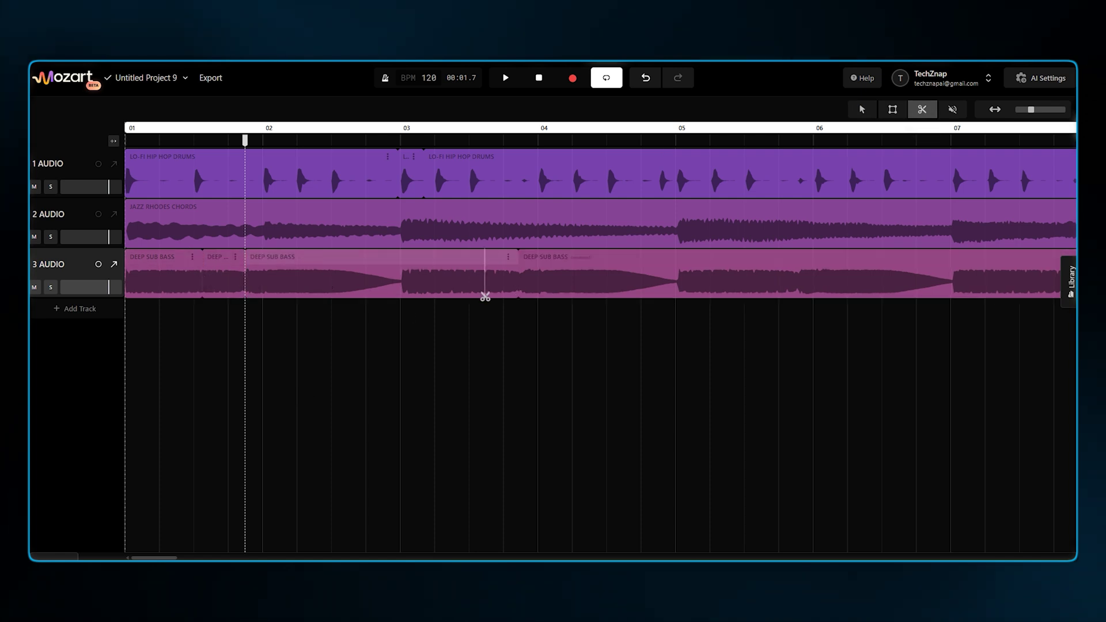
left_click(484, 288)
scroll(523, 362, "right", 10)
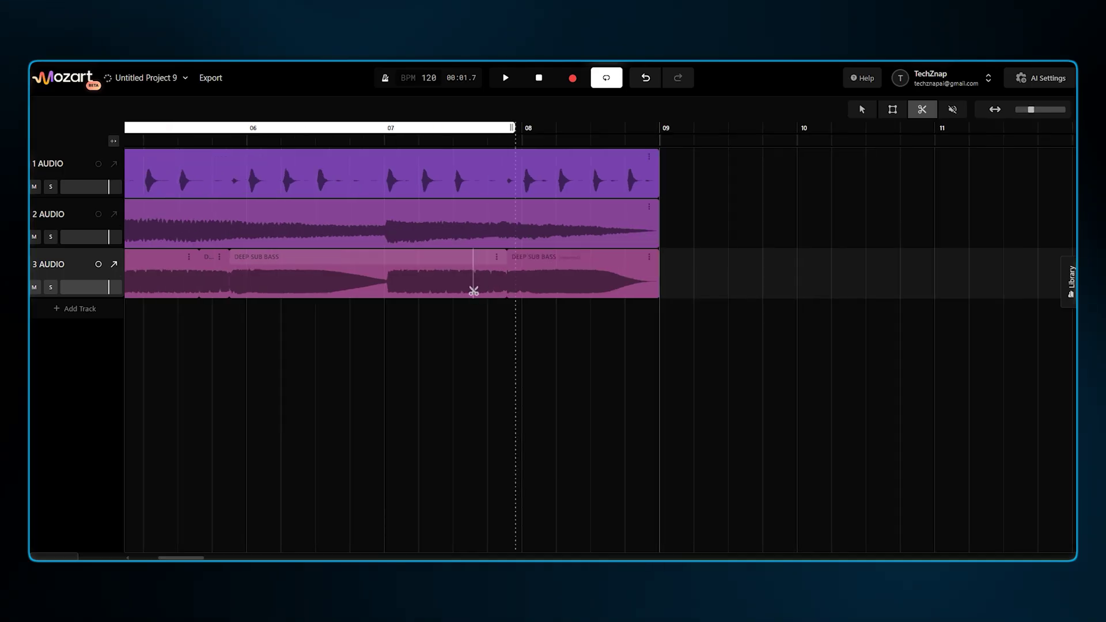
Delete the short sub bass pieces to leave gaps, and return the playhead to the start
key("v")
left_click(489, 276)
key("Delete")
scroll(208, 263, "left", 10)
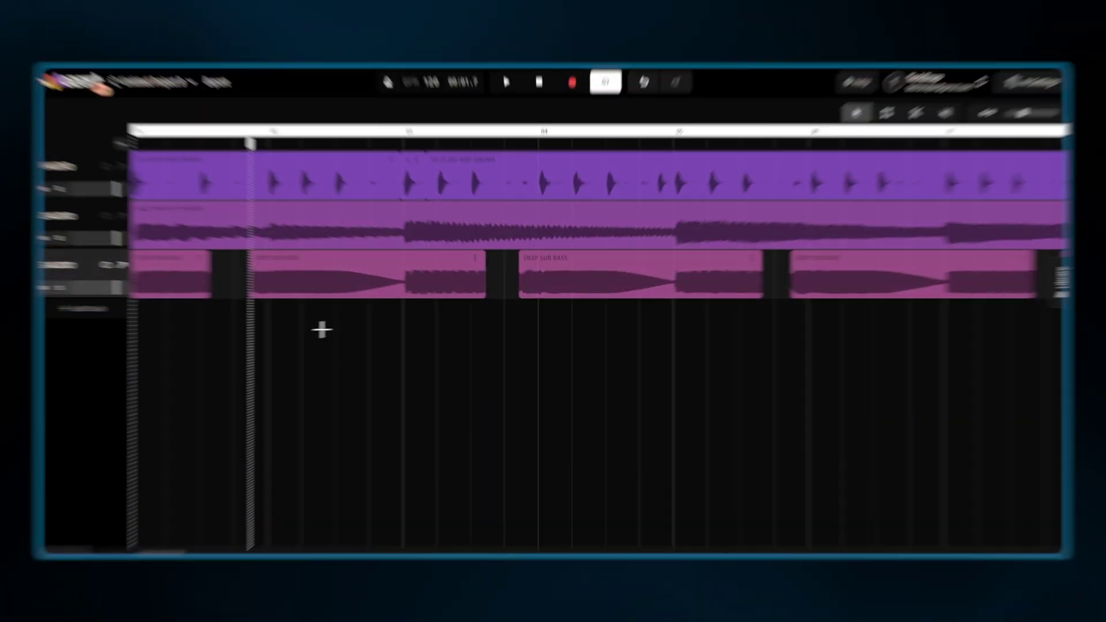
left_click_drag(245, 139, 100, 147)
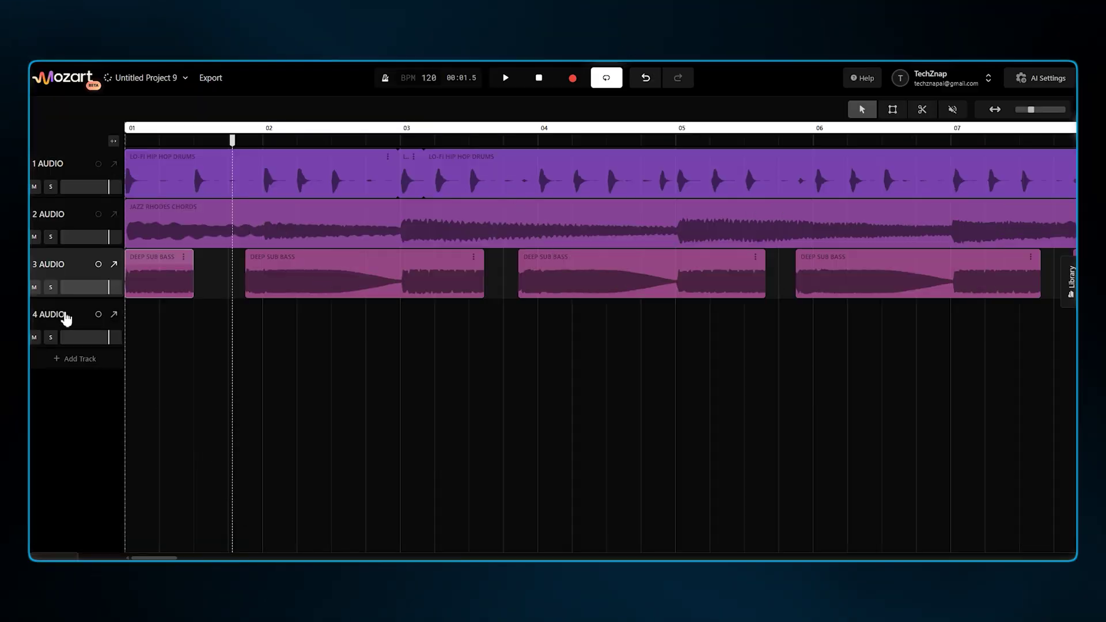
Prompt track 4's Track Agent for a muted trumpet melody, then mark bars 5–8 for improvising
left_click(66, 314)
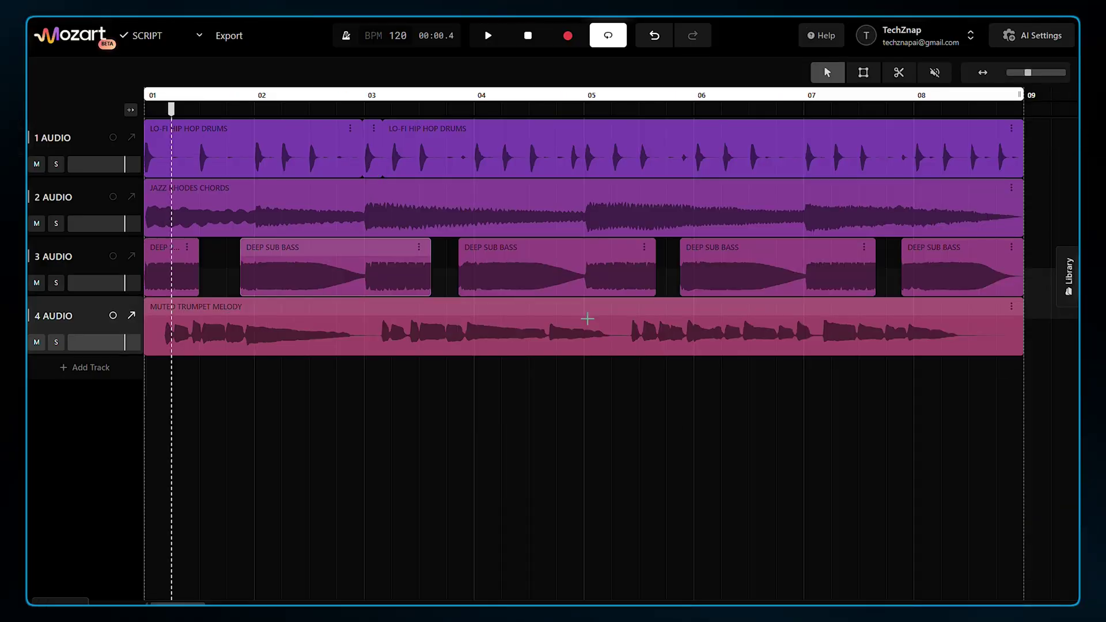
left_click_drag(586, 334, 1007, 343)
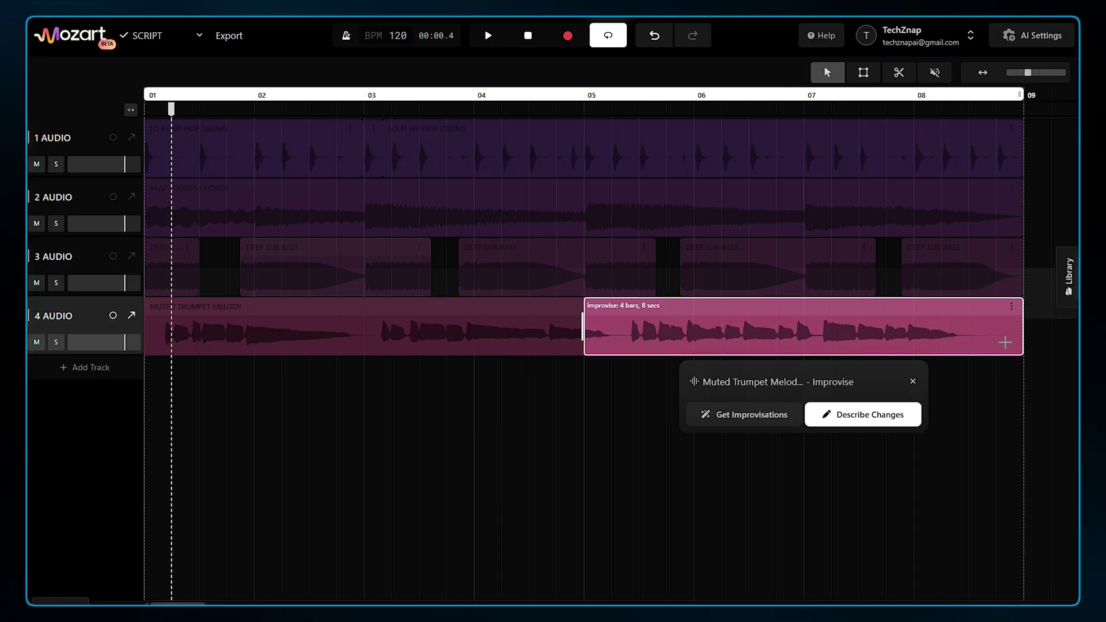
Generate an AI improvisation that replaces bars 5–8 of the Muted Trumpet Melody clip
left_click(749, 422)
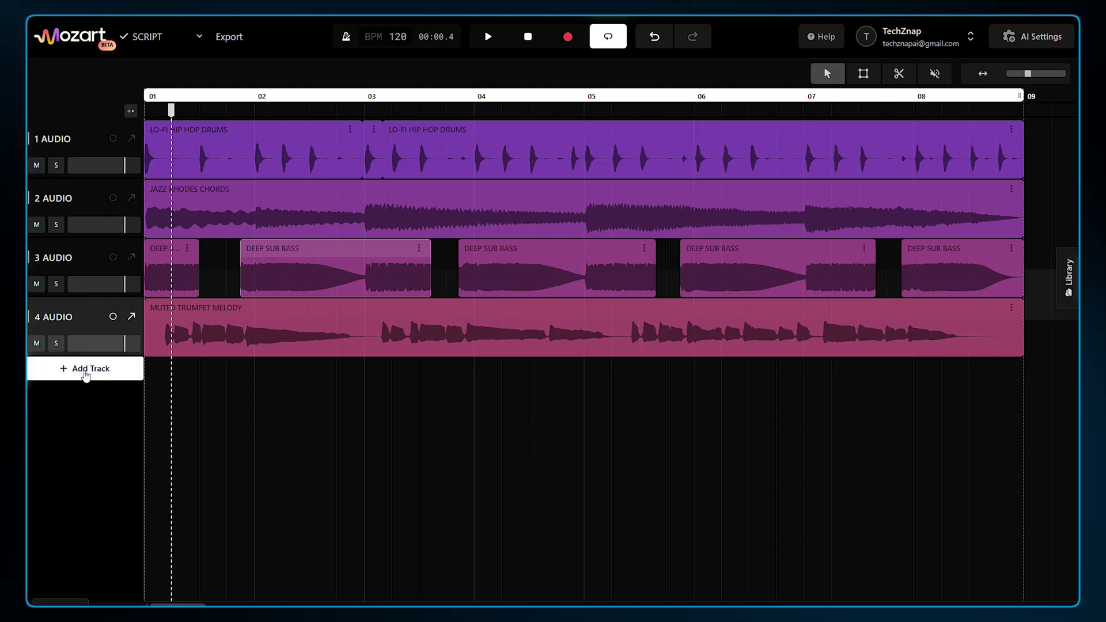
Add a new MIDI track as track 5
left_click(86, 375)
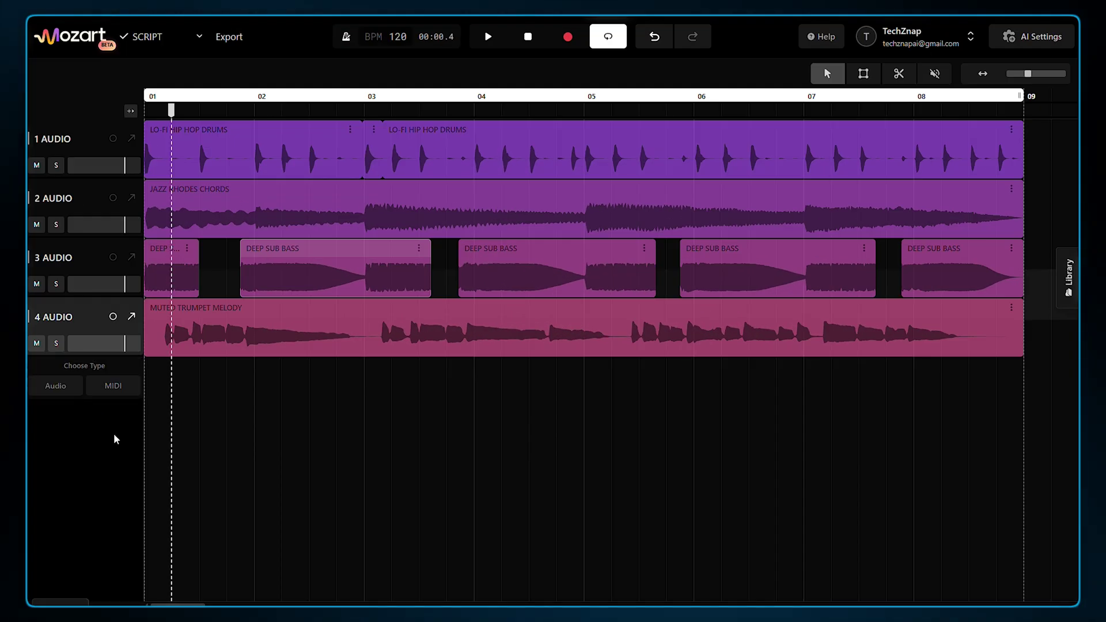
left_click(113, 386)
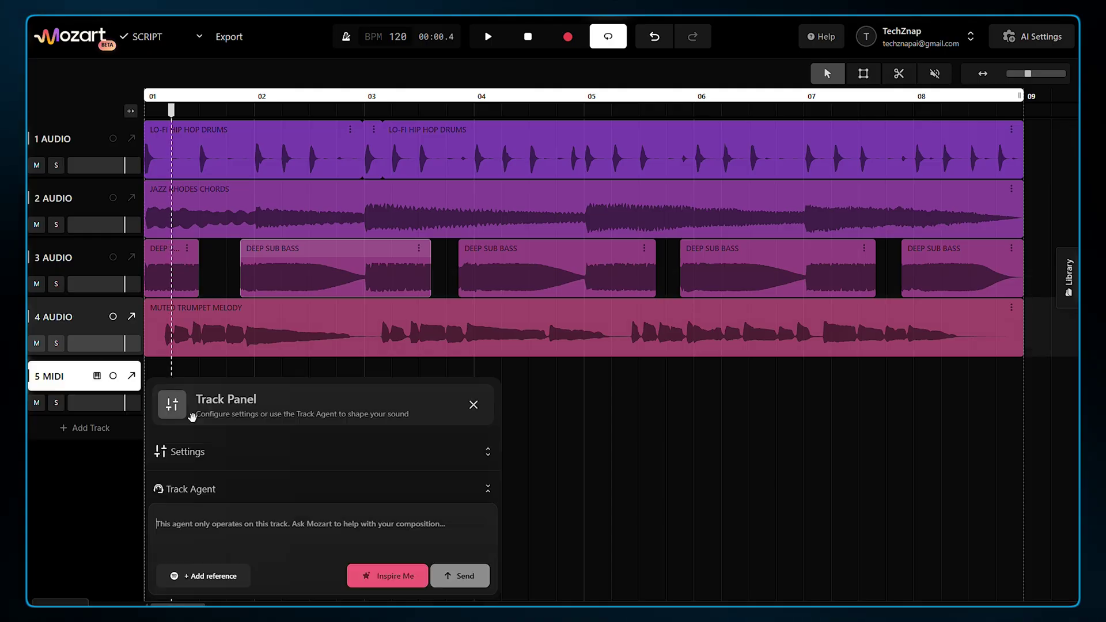
left_click(228, 461)
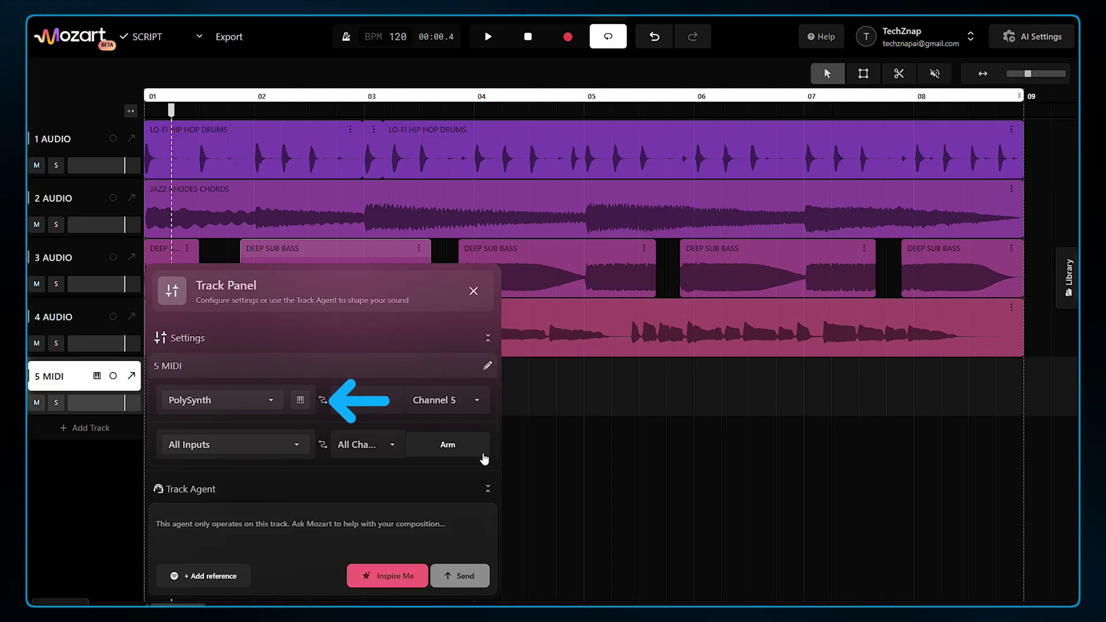
Set track 5's PolySynth to the Electric Keys preset and audition a few notes
left_click(300, 400)
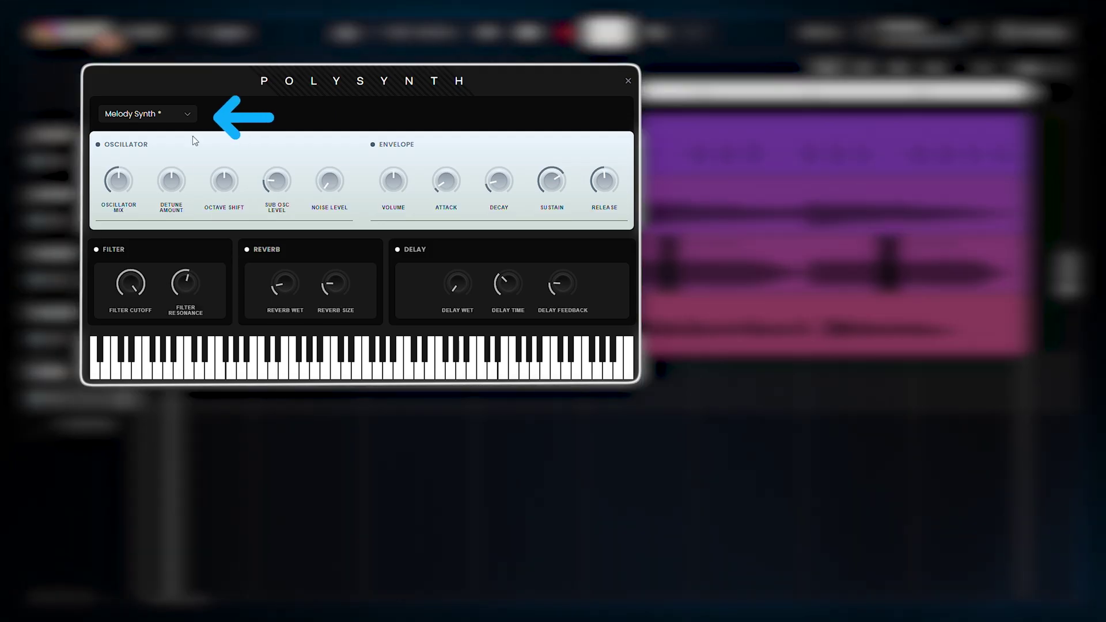
left_click(185, 114)
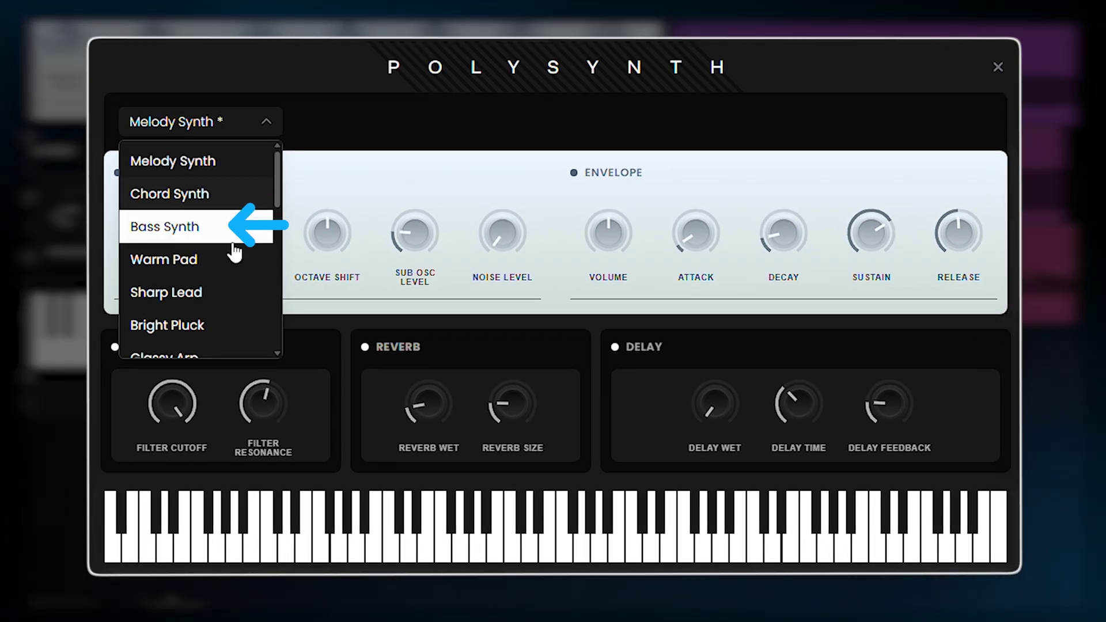
scroll(225, 299, "down", 1)
scroll(224, 300, "down", 4)
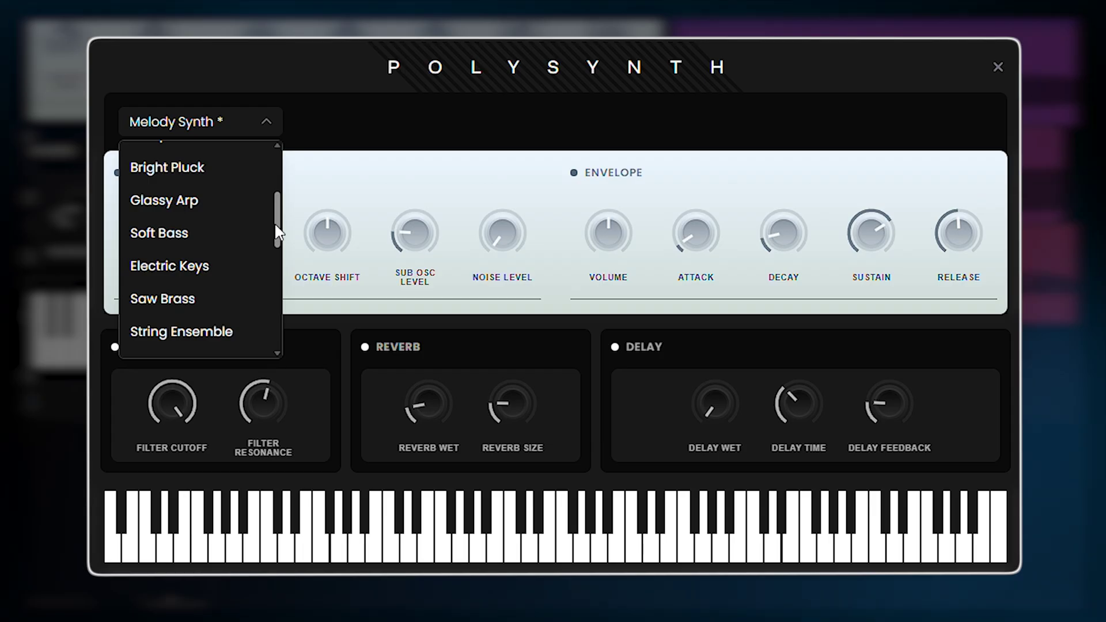
left_click(229, 270)
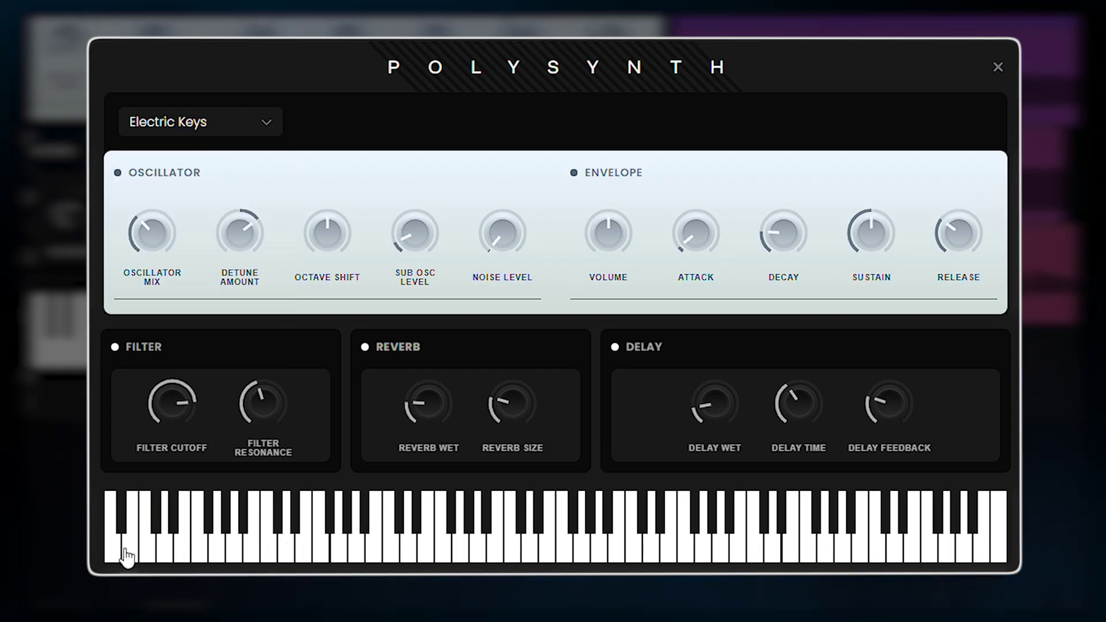
left_click(307, 547)
left_click(810, 547)
left_click(932, 556)
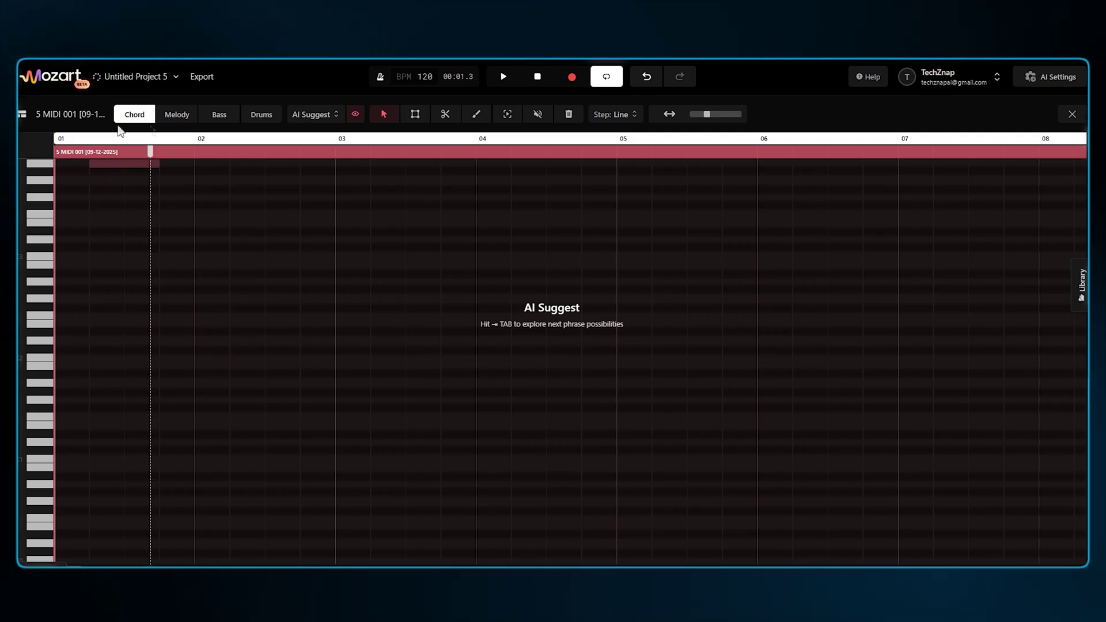
Use Chord entry with Line stepping to draw C#3, B1, B2, G2, F2 and C#1 notes in bars 2–3
left_click(136, 115)
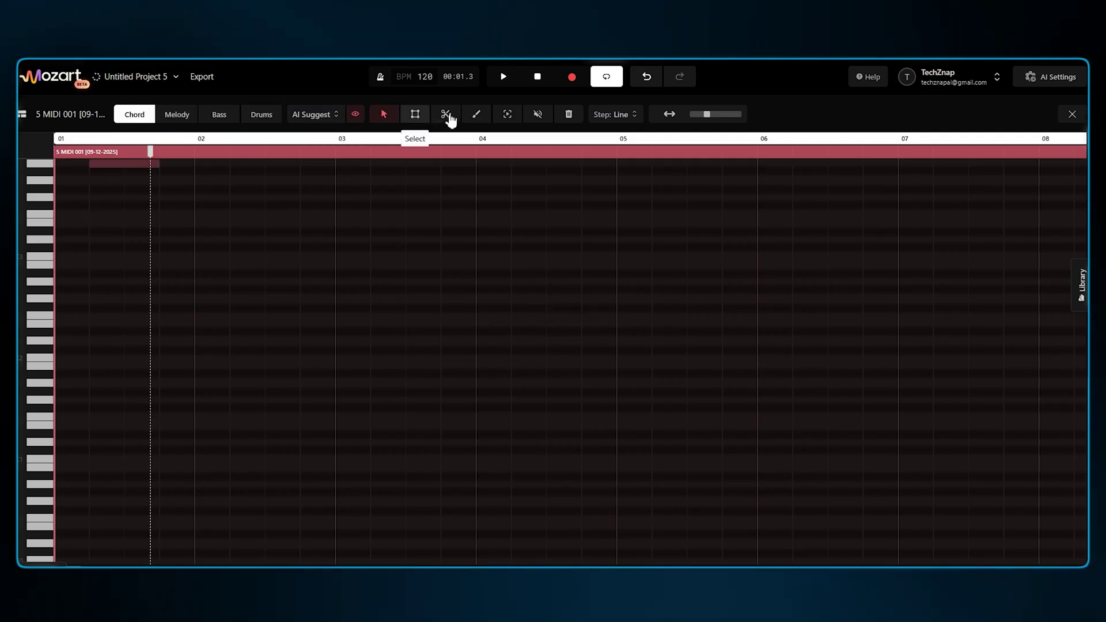
left_click(635, 115)
left_click(605, 143)
left_click(174, 248)
left_click(353, 366)
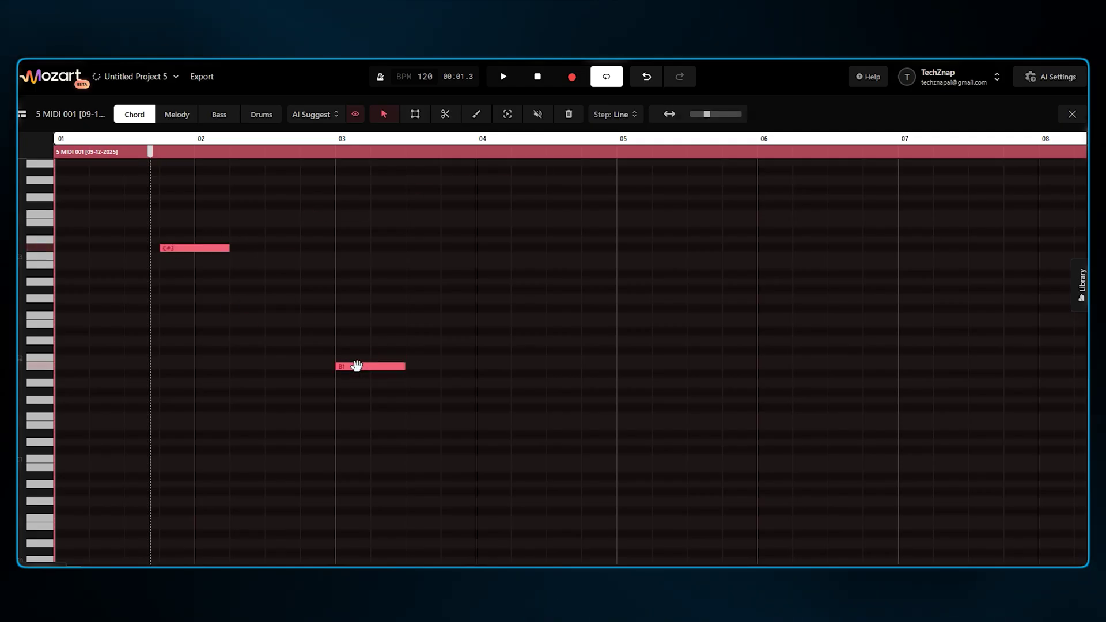
left_click(420, 366)
left_click(420, 265)
left_click(352, 299)
left_click(245, 316)
left_click(242, 449)
Continue the progression to bar 8 with C1, D#1, F2, A2, G#1, A1, F#2, E2, B1, F#0, E0
left_click(383, 459)
left_click(524, 433)
left_click(559, 316)
left_click(665, 282)
left_click(686, 392)
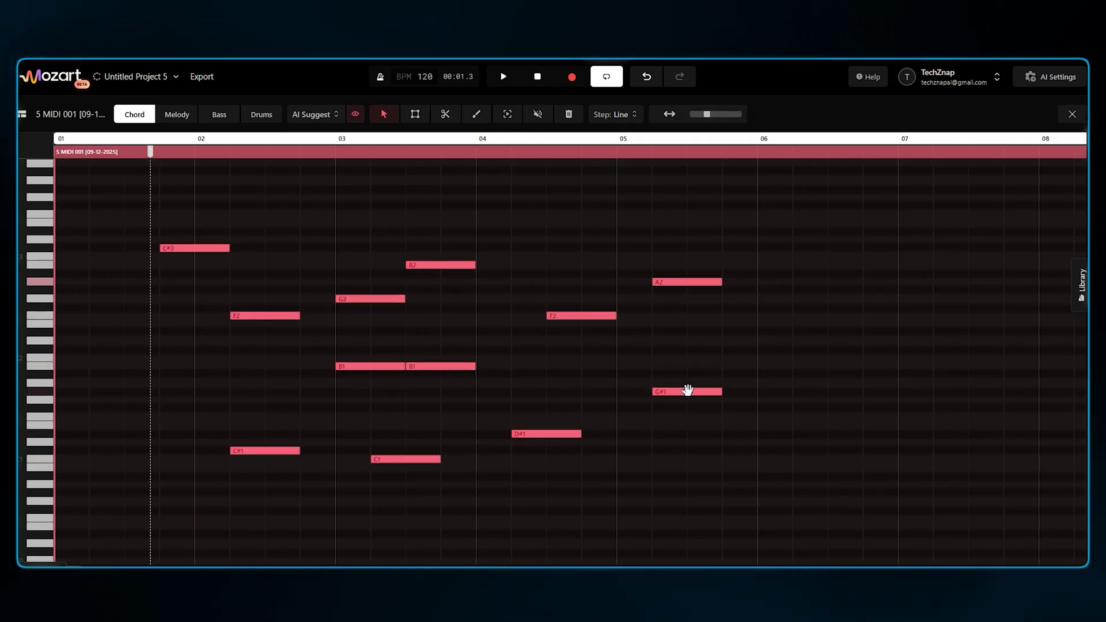
left_click(806, 383)
left_click(806, 307)
left_click(944, 324)
left_click(945, 517)
left_click(698, 510)
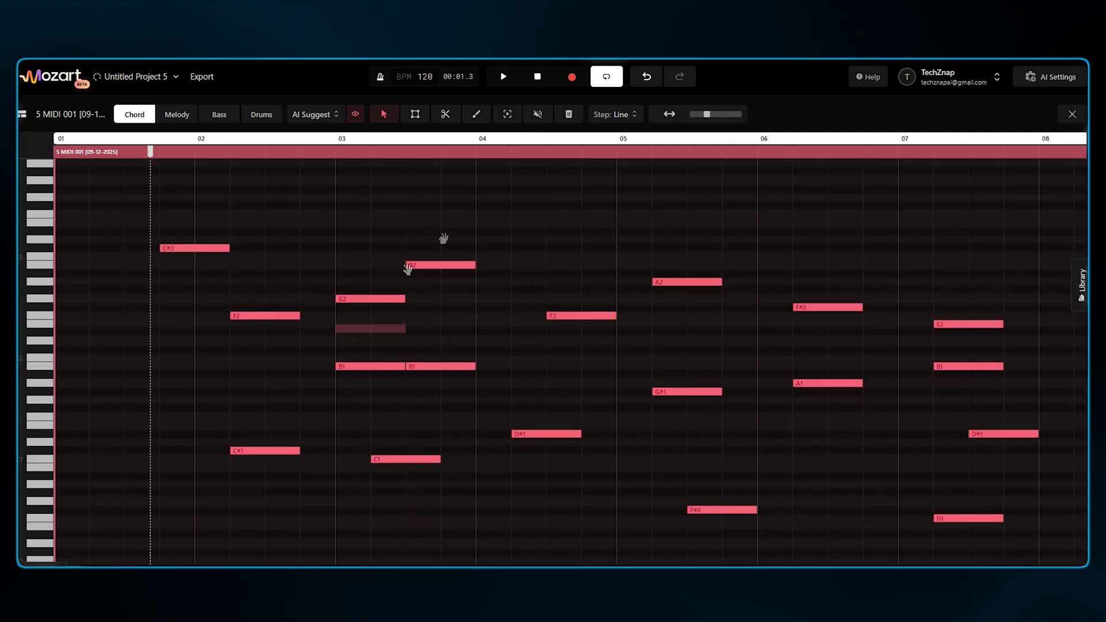